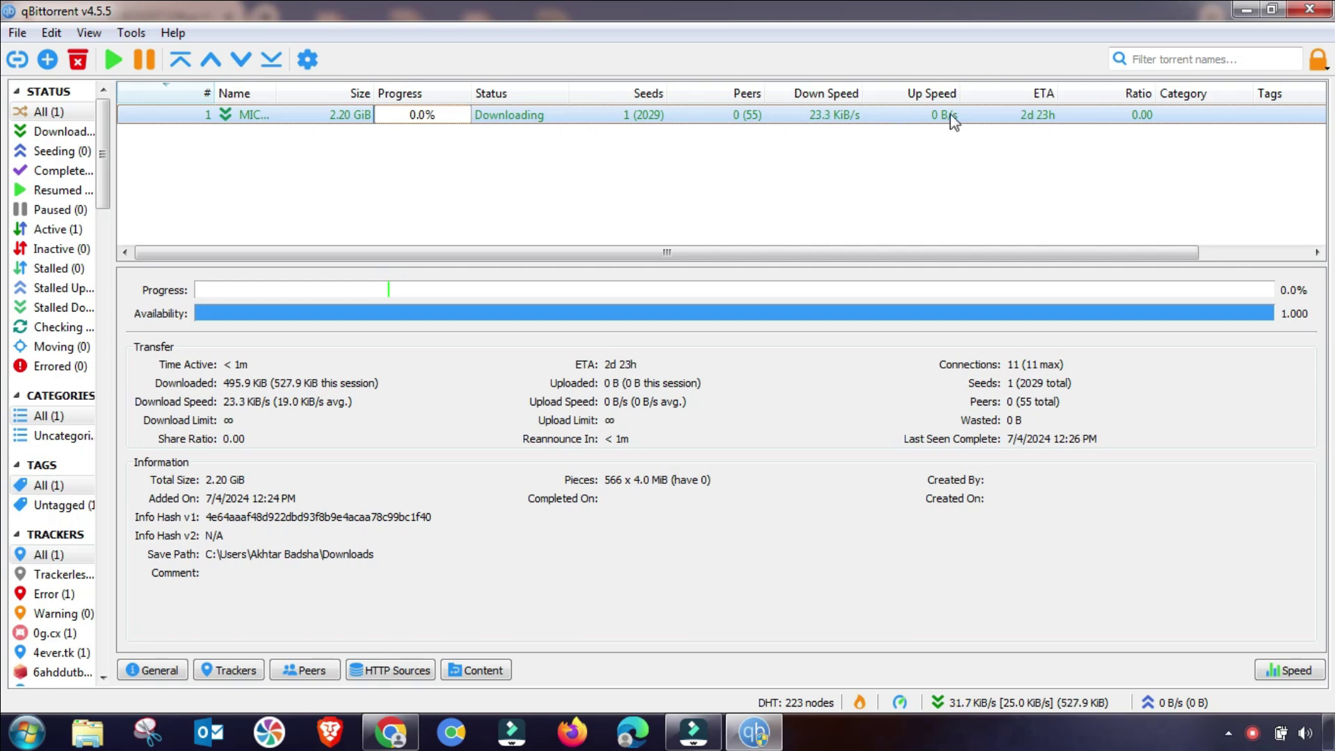
# Pause the downloading torrent and bring up the Connection page of Options.
pyautogui.rightClick(345, 114)
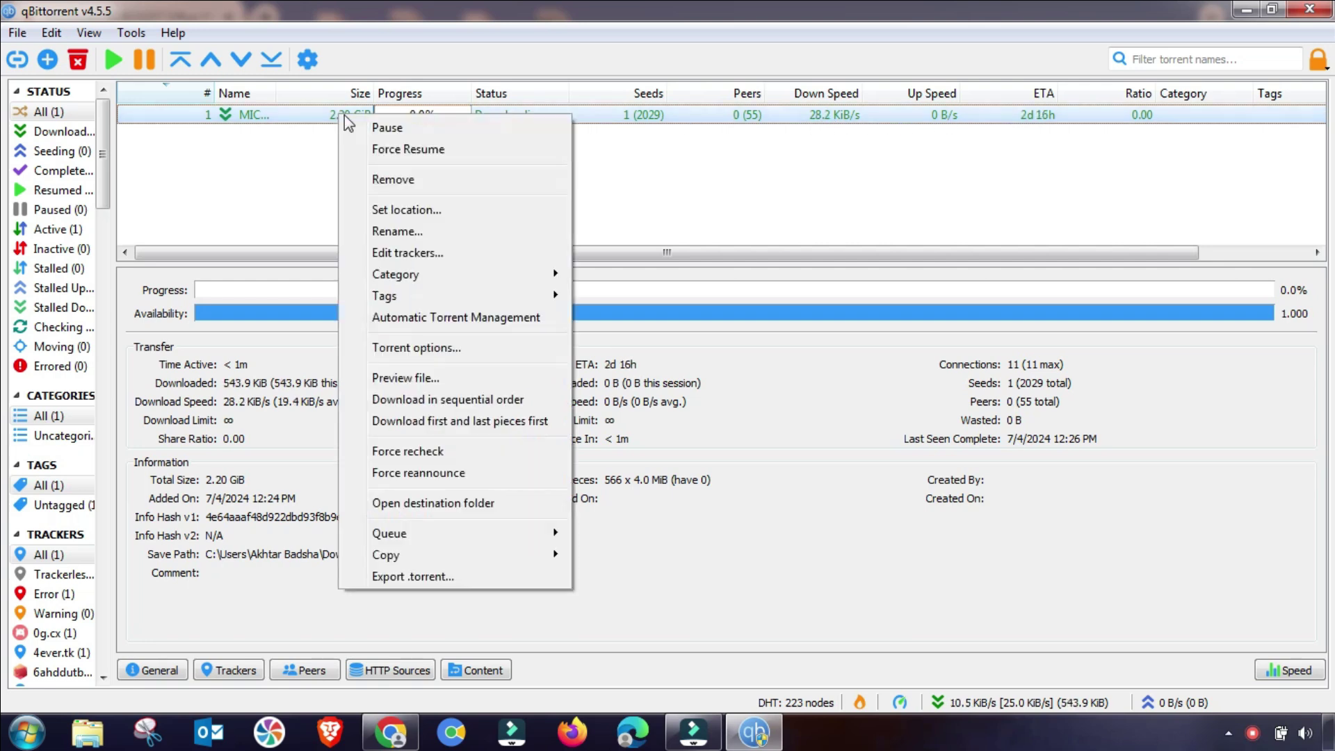
pyautogui.click(394, 130)
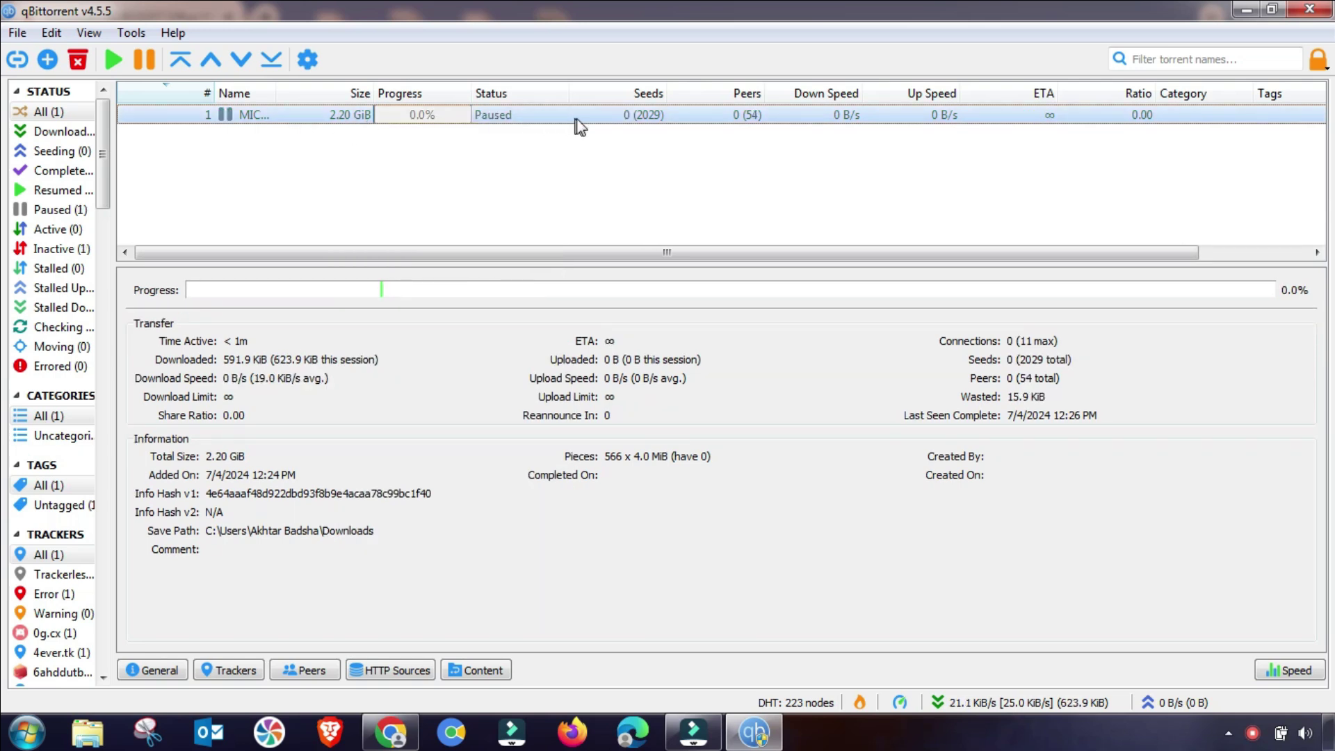
pyautogui.click(135, 34)
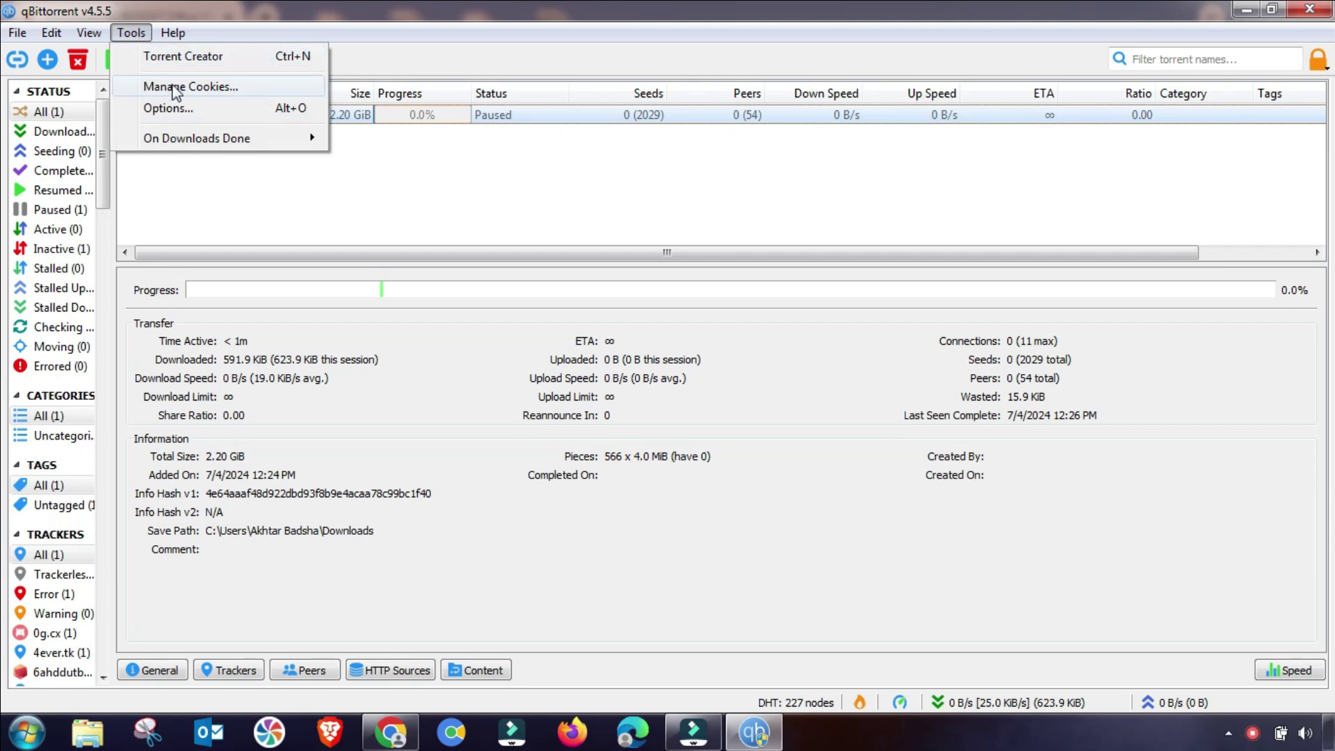
pyautogui.click(176, 108)
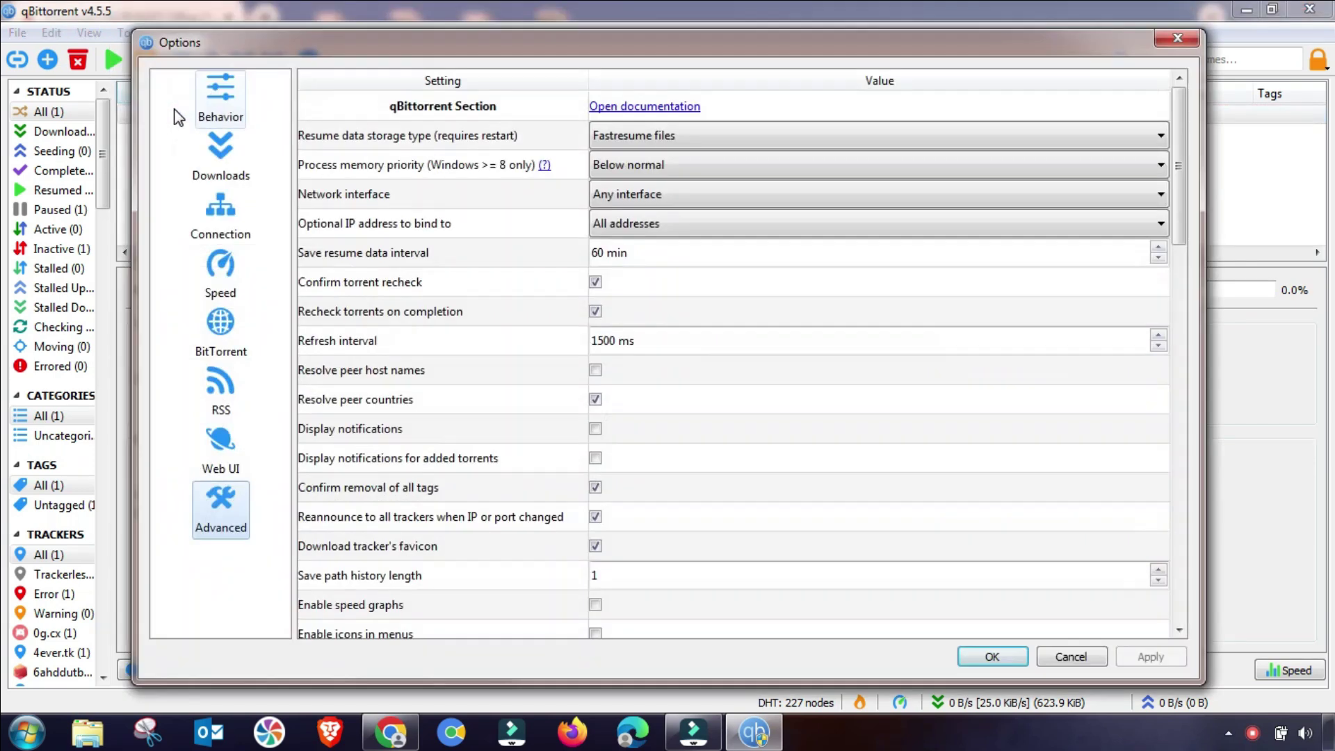
pyautogui.click(208, 105)
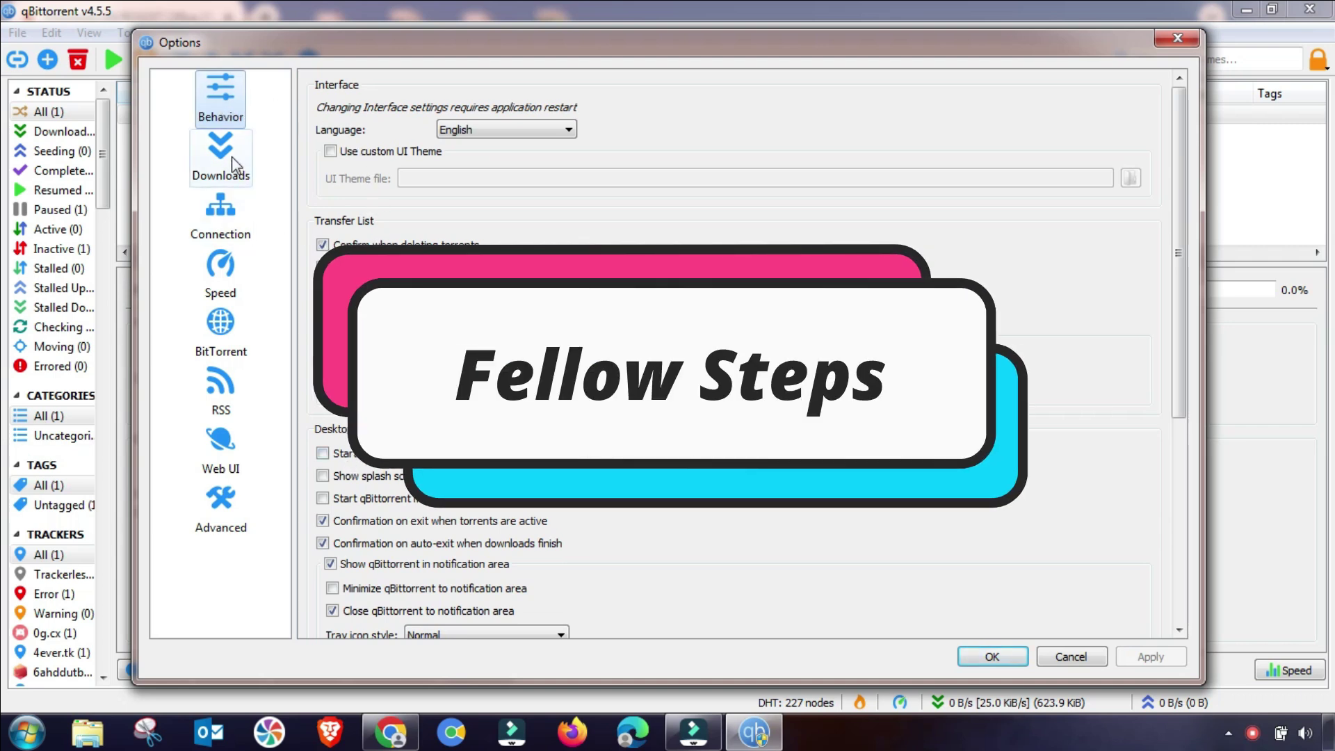
pyautogui.click(233, 156)
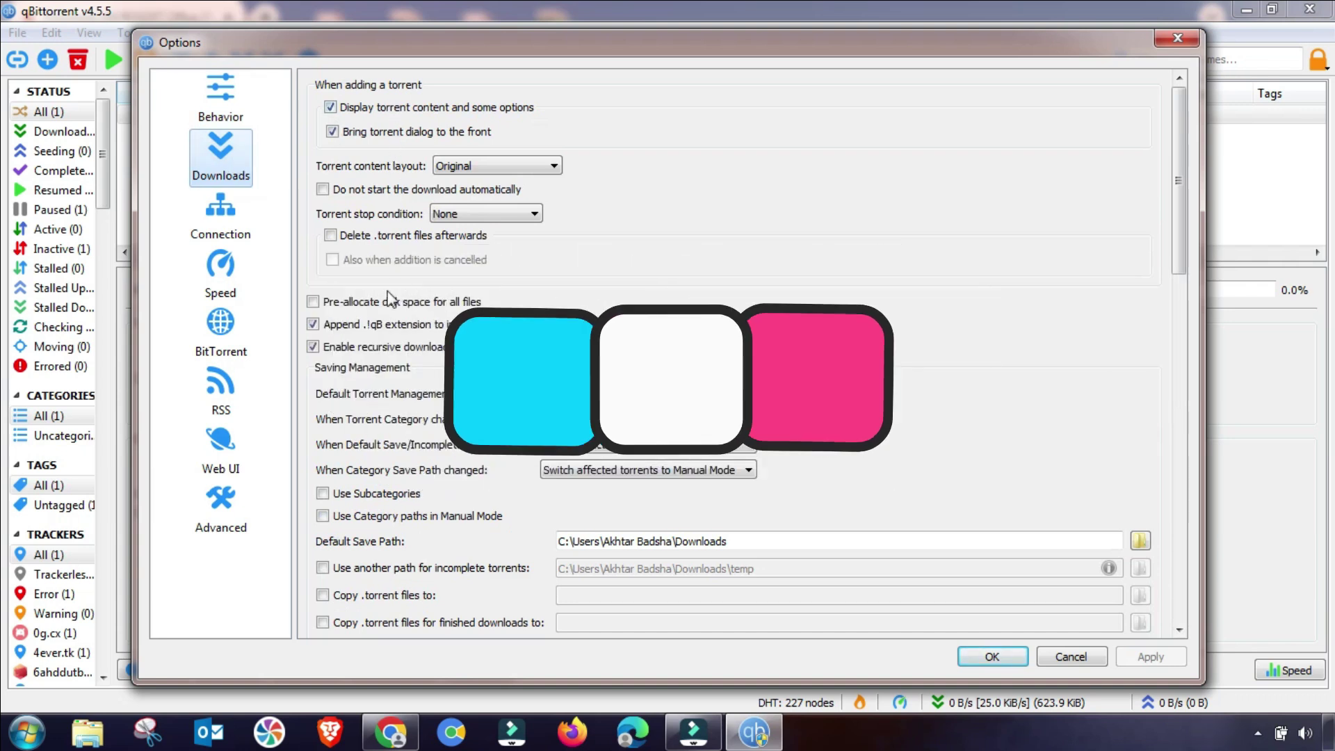
pyautogui.click(219, 228)
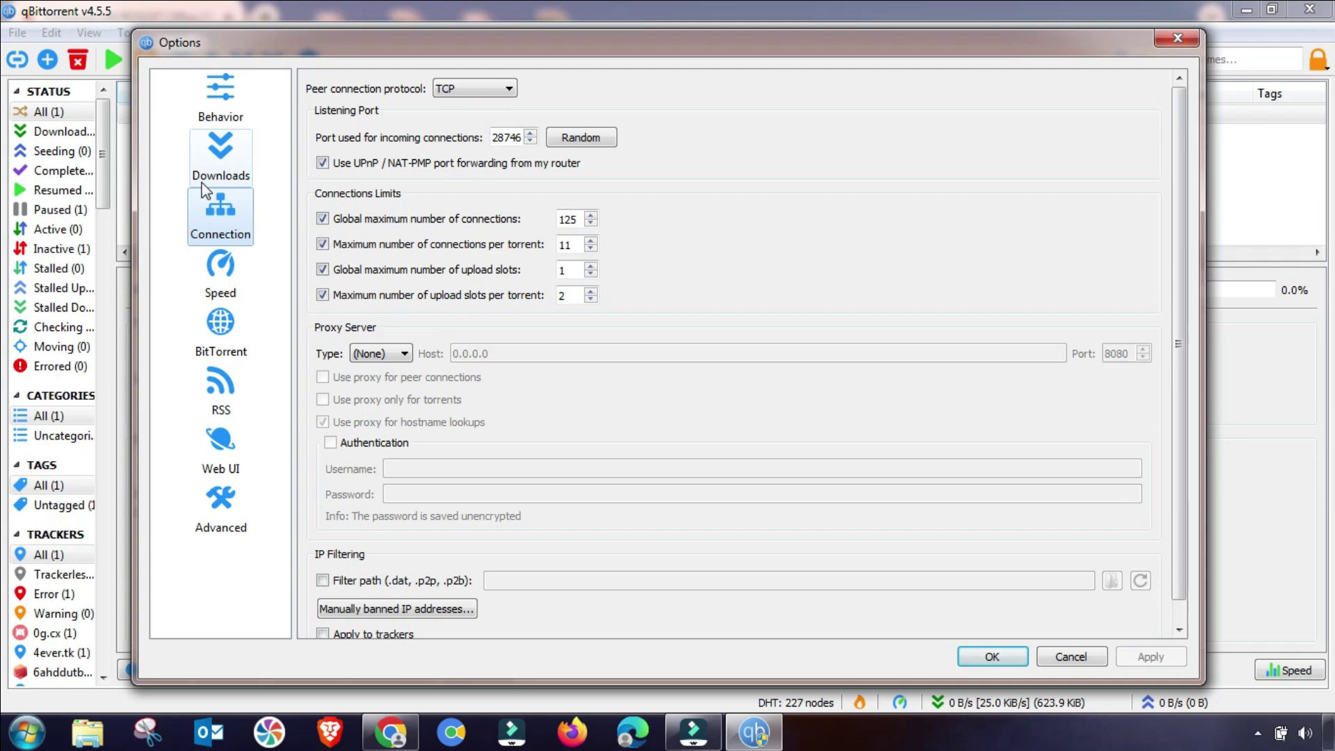
# Use both TCP and µTP for peers and randomize the listening port to 61631.
pyautogui.click(458, 88)
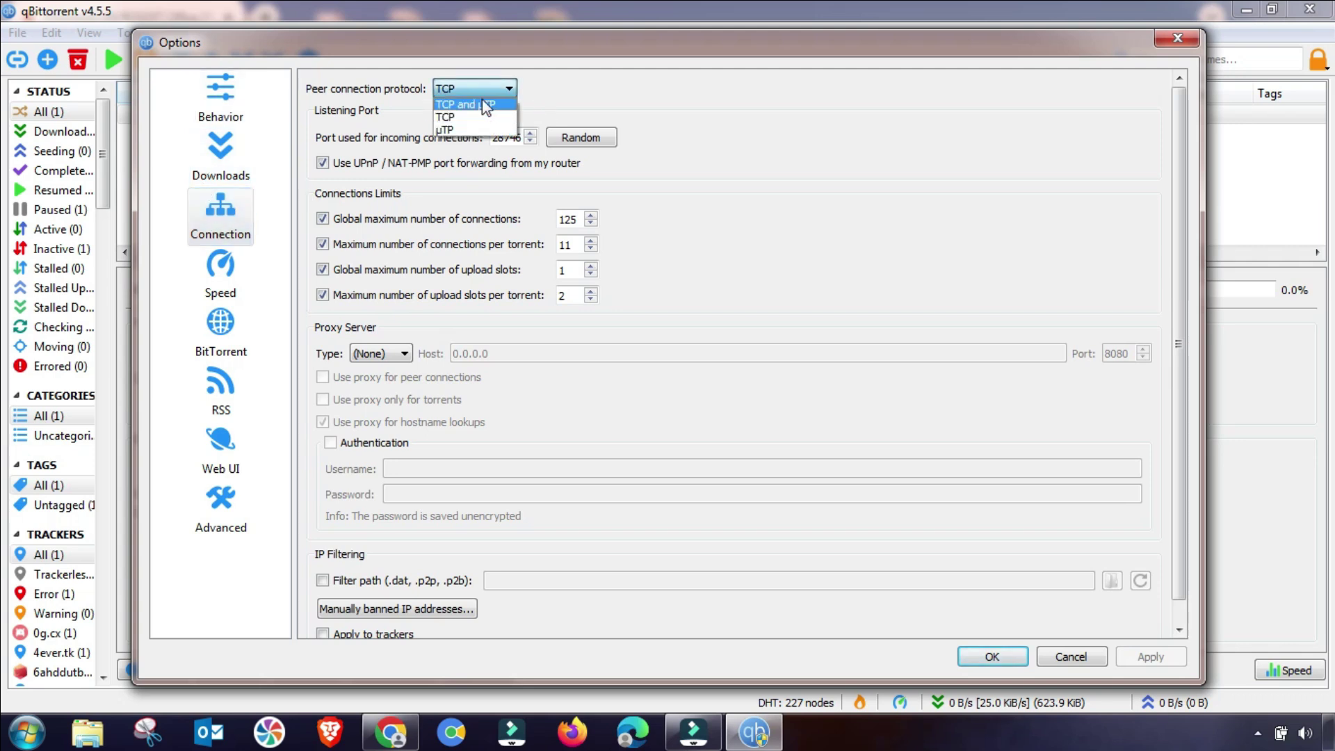
pyautogui.click(455, 104)
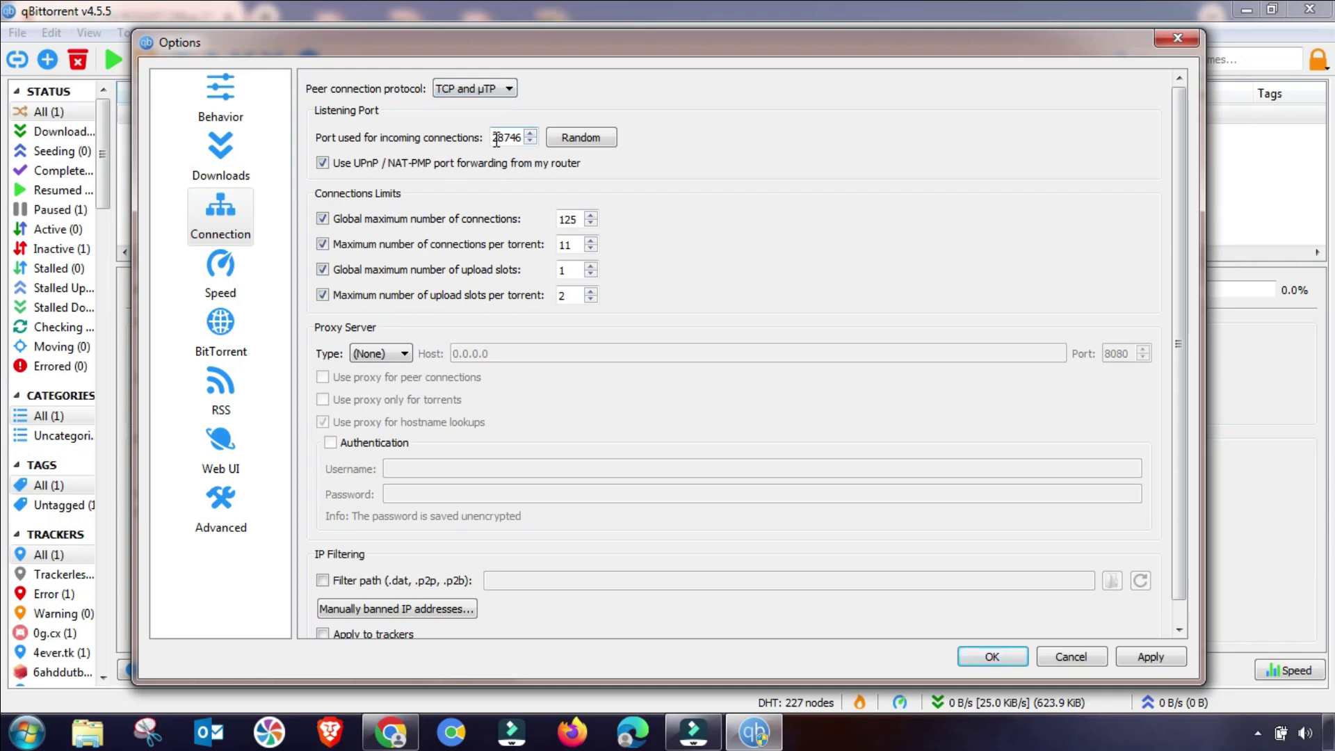
pyautogui.click(578, 141)
pyautogui.click(578, 140)
pyautogui.click(580, 140)
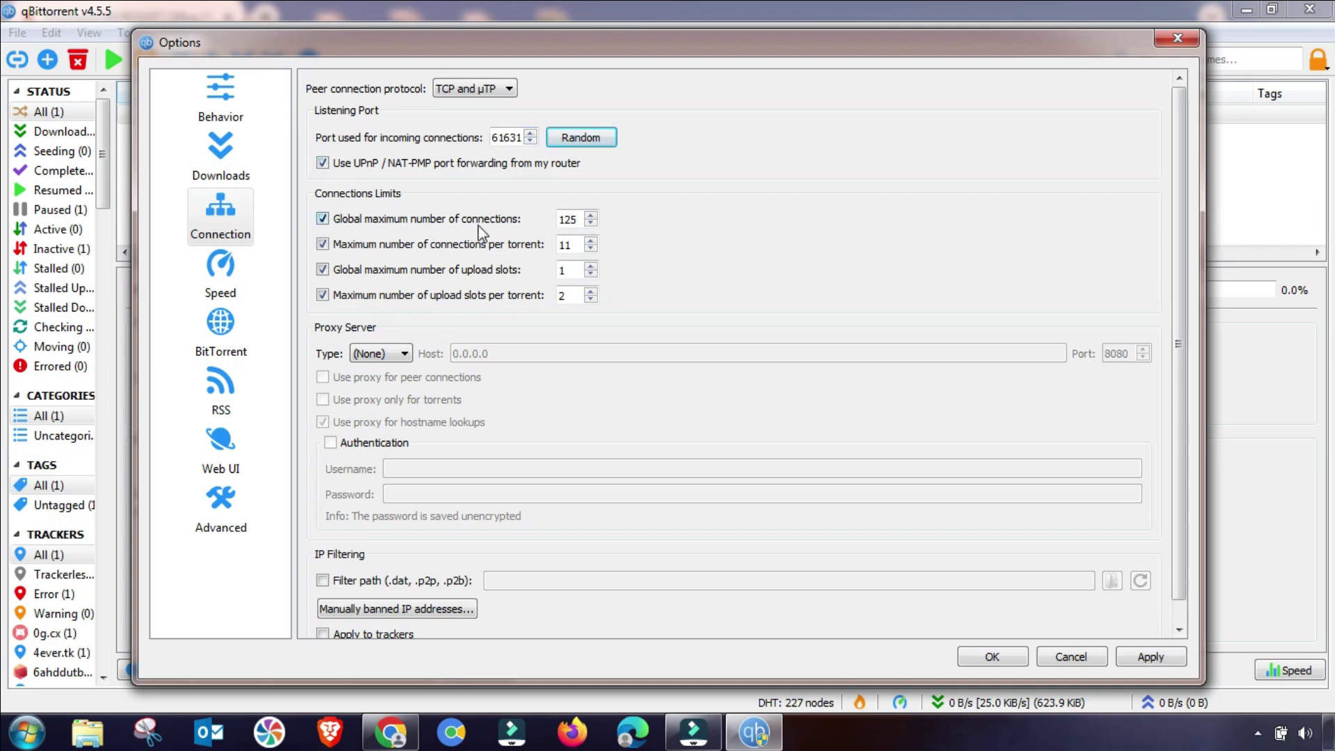
# Set limits to 950 global, 250 per torrent, upload slots 16 and 8, and apply.
pyautogui.doubleClick(580, 219)
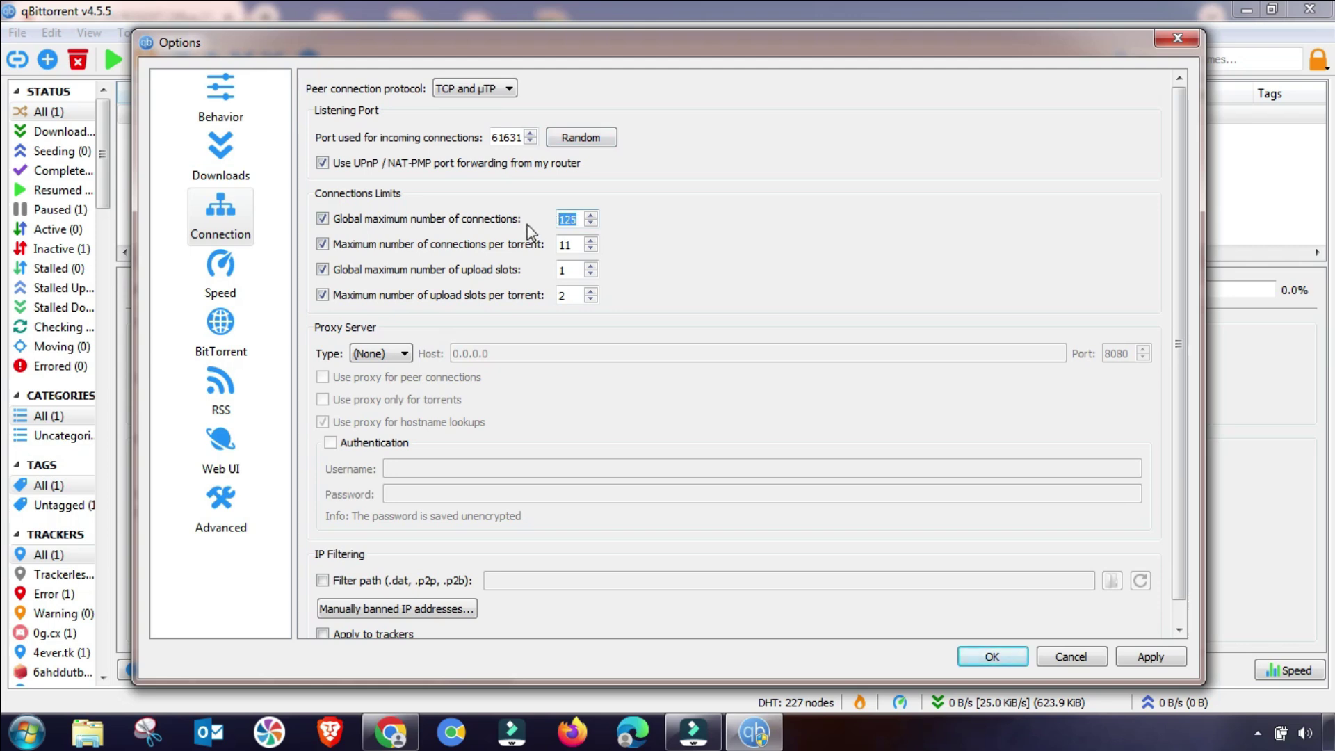
pyautogui.press('BackSpace')
pyautogui.moveTo(580, 222); pyautogui.dragTo(537, 229)
pyautogui.click(574, 244)
pyautogui.click(579, 222)
pyautogui.moveTo(579, 246); pyautogui.dragTo(529, 248)
pyautogui.doubleClick(565, 272)
pyautogui.write('1')
pyautogui.write('6')
pyautogui.doubleClick(561, 299)
pyautogui.write('8')
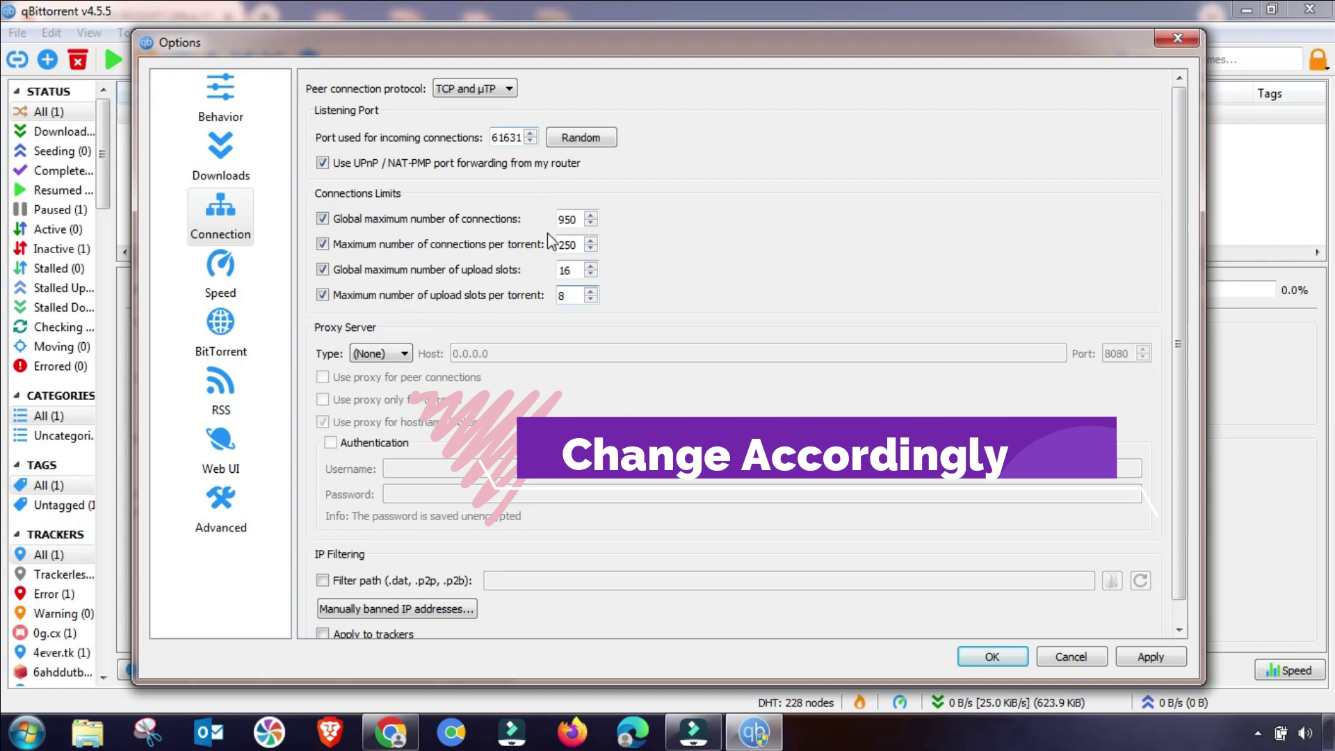
pyautogui.click(1152, 657)
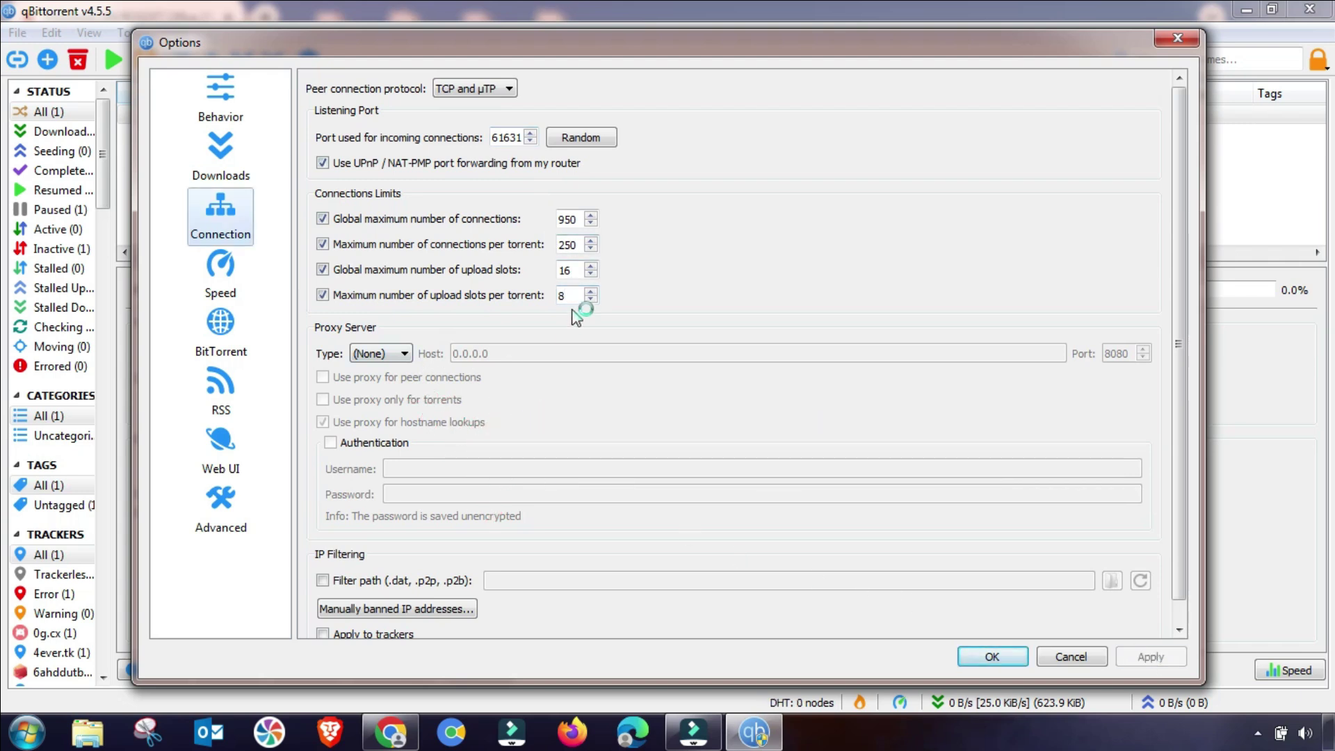
# On the Speed page, set global upload to 35 KiB/s and global download to unlimited.
pyautogui.click(221, 284)
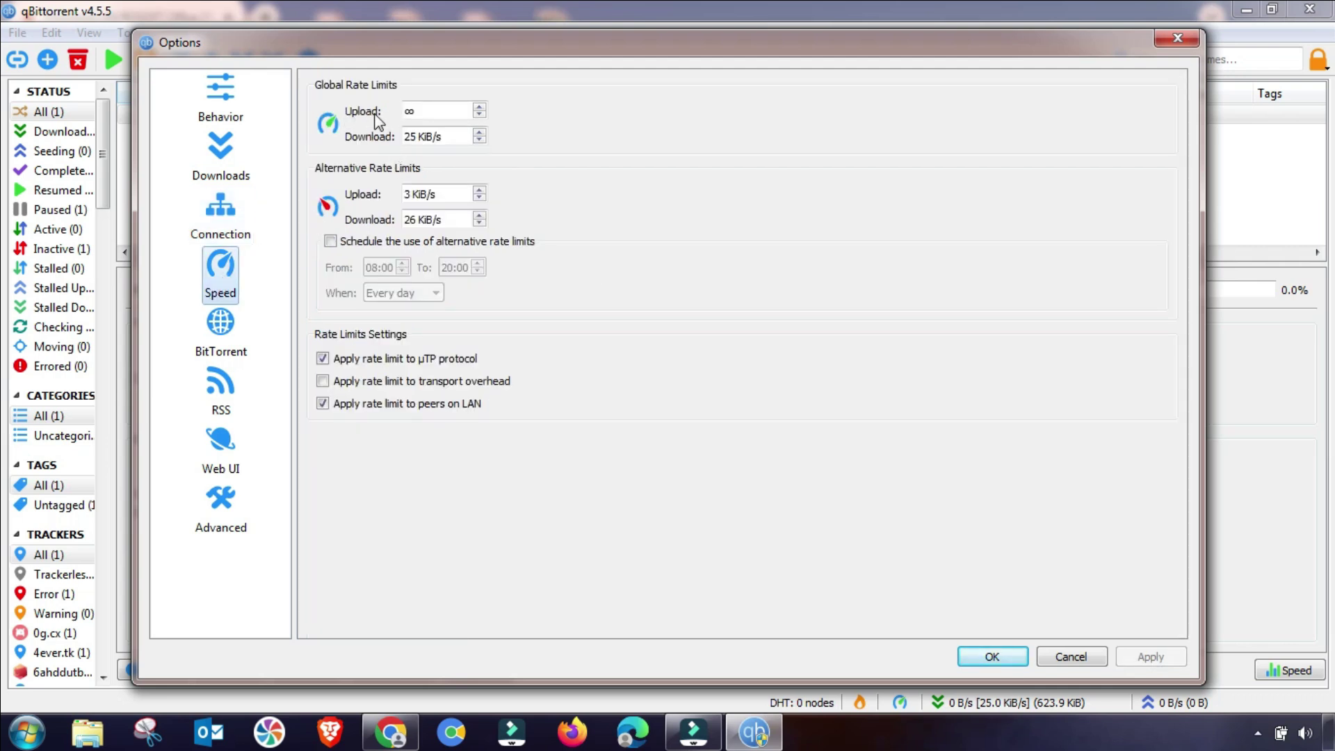
pyautogui.click(412, 111)
pyautogui.moveTo(428, 111); pyautogui.dragTo(367, 115)
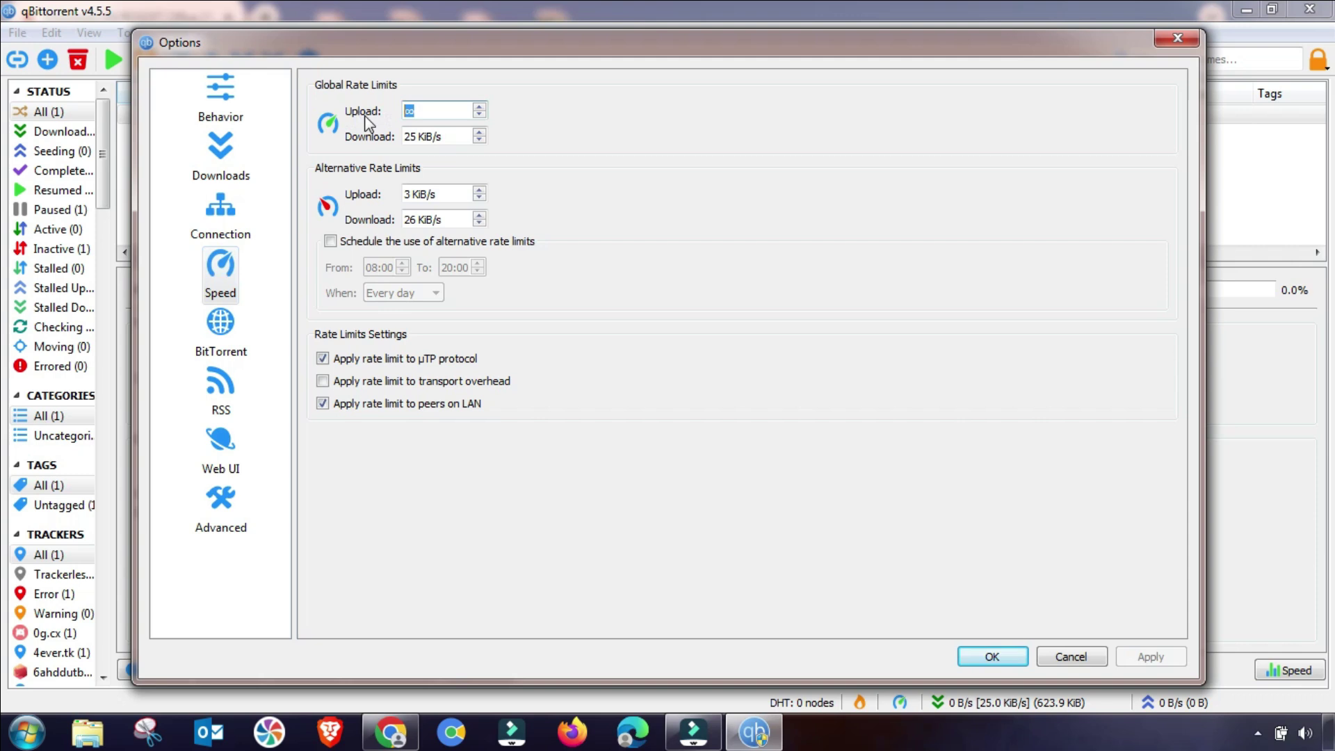
pyautogui.write('35 KiB/s')
pyautogui.click(429, 136)
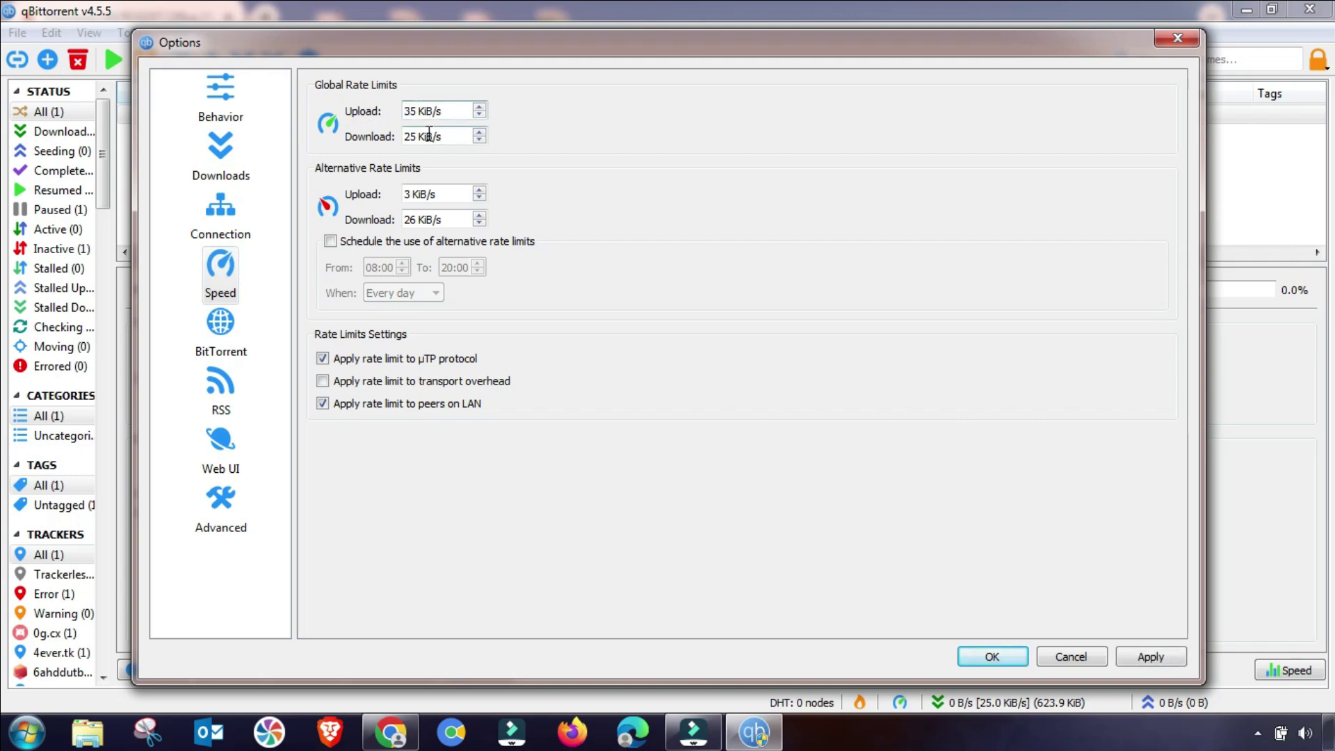
pyautogui.moveTo(457, 141); pyautogui.dragTo(377, 143)
pyautogui.write('0')
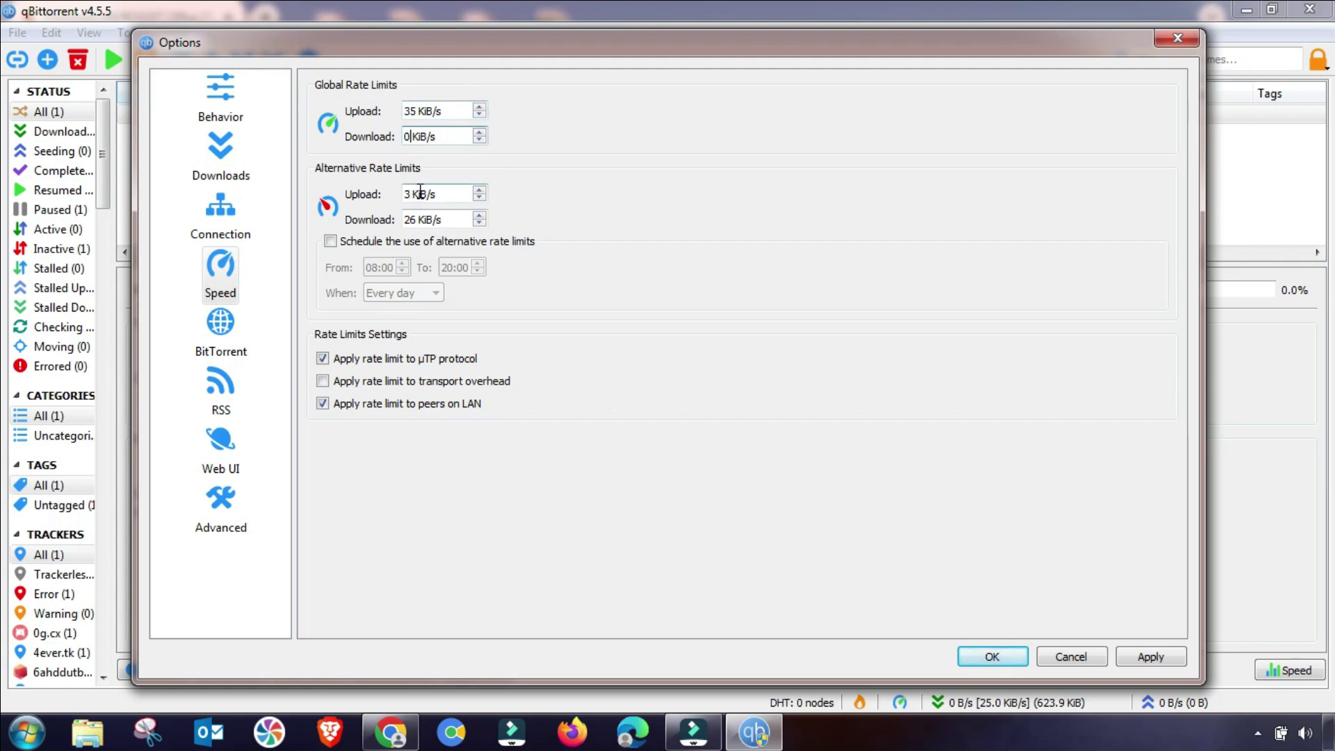
pyautogui.click(420, 192)
pyautogui.click(404, 140)
# Set alternative upload to 35 KiB/s with unlimited download, then apply and confirm with OK.
pyautogui.moveTo(439, 194); pyautogui.dragTo(336, 204)
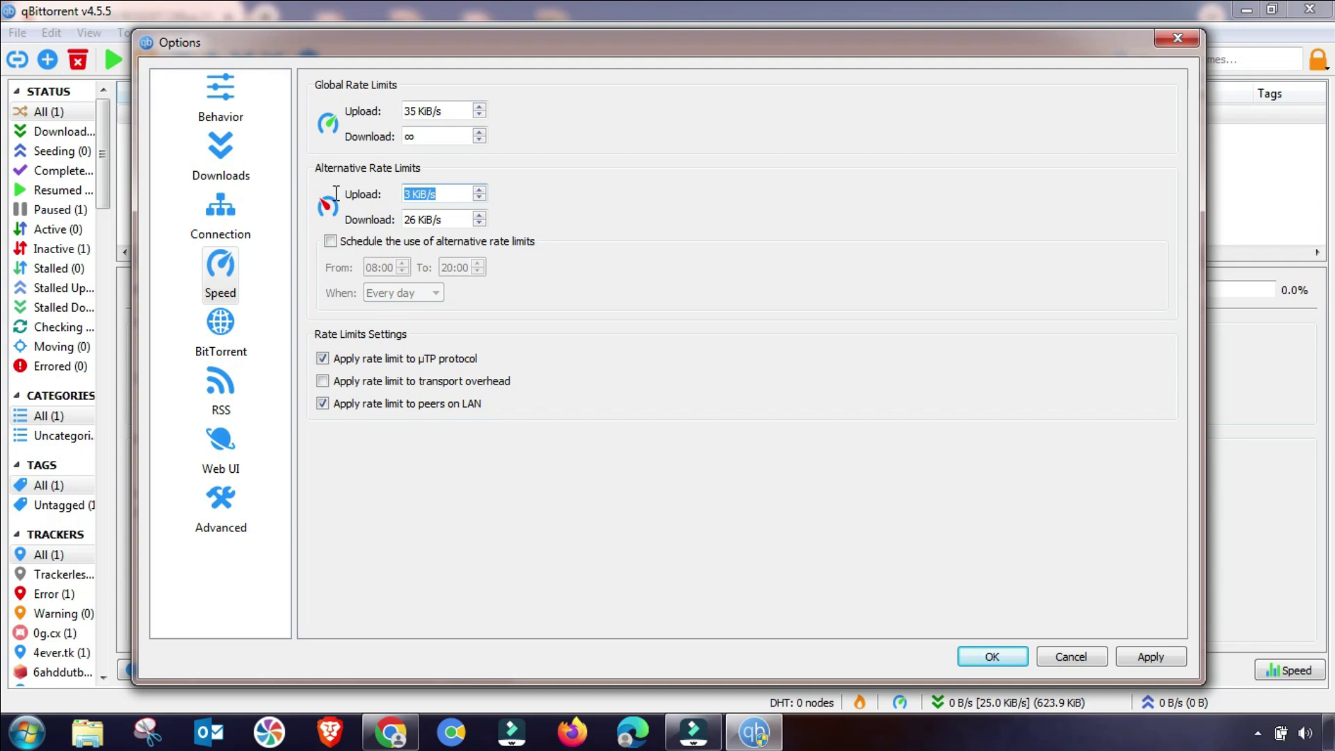
pyautogui.click(428, 194)
pyautogui.write('5')
pyautogui.moveTo(443, 219); pyautogui.dragTo(356, 223)
pyautogui.write('0')
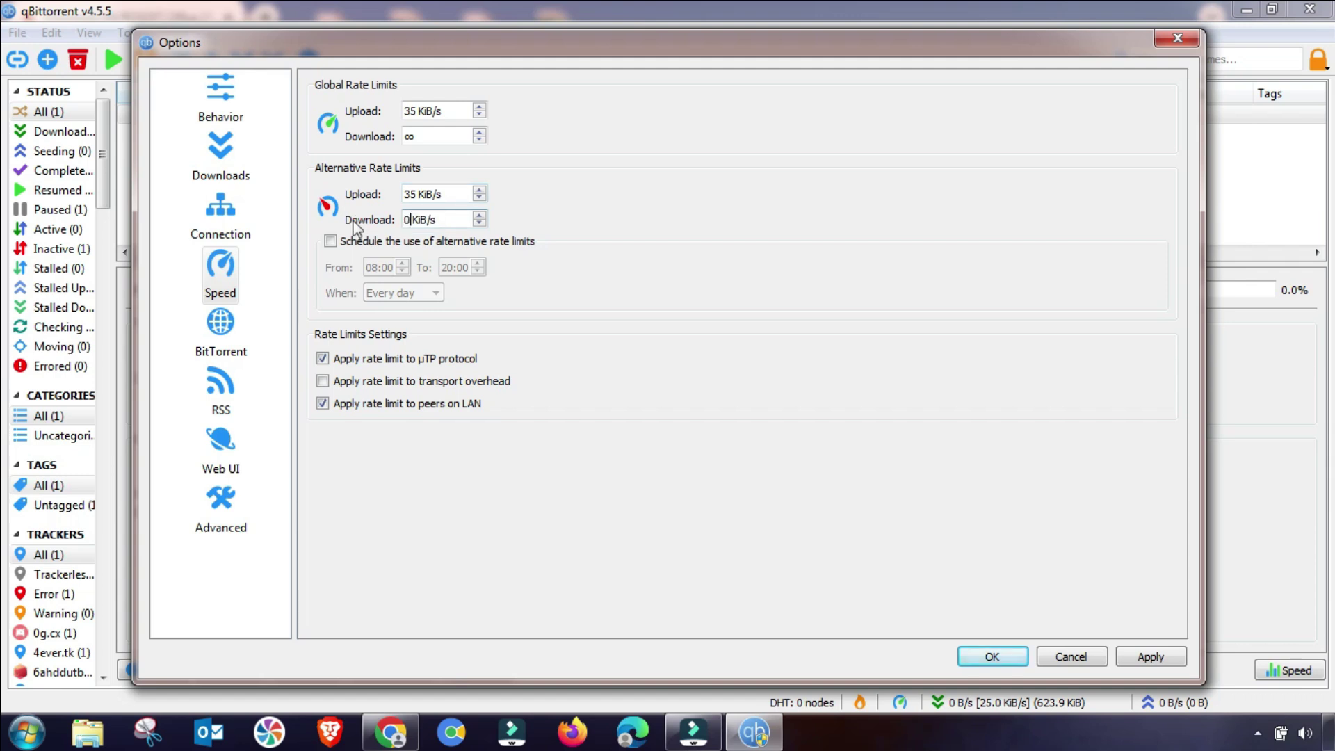
pyautogui.click(451, 196)
pyautogui.click(1140, 655)
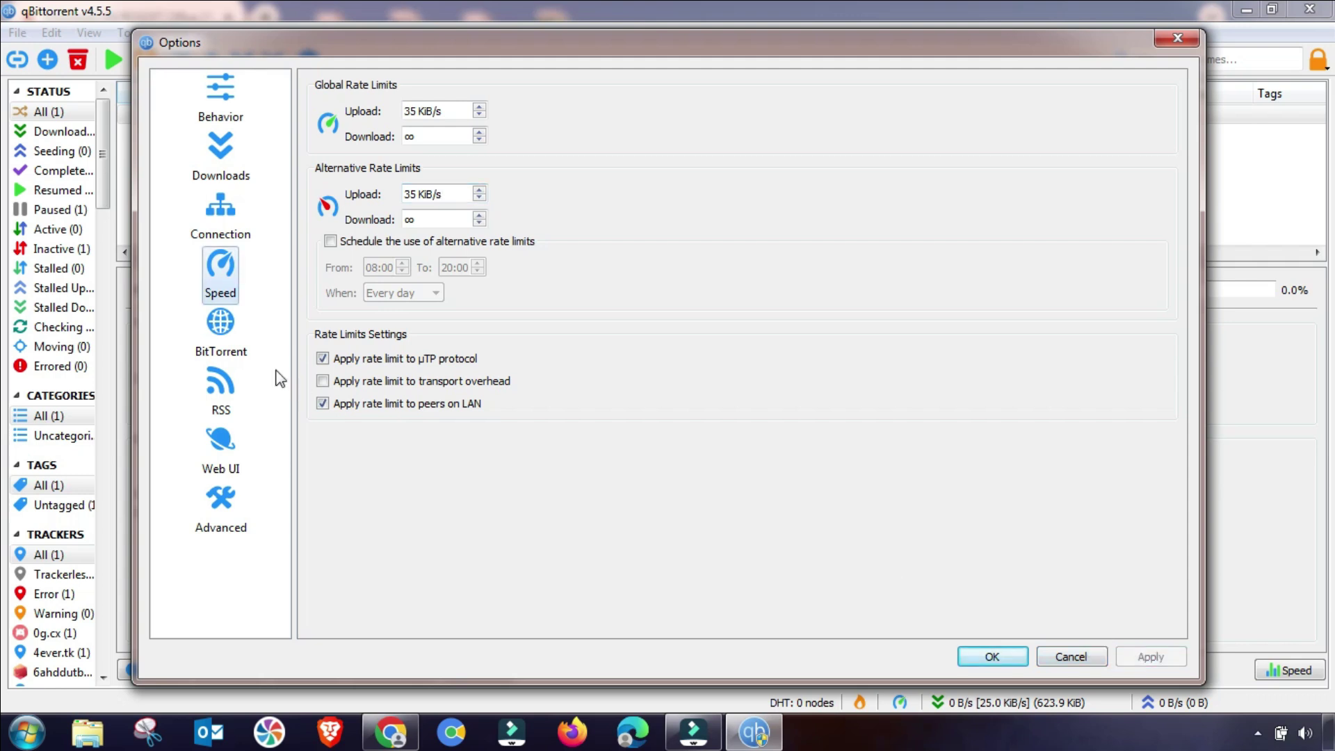
pyautogui.click(1009, 659)
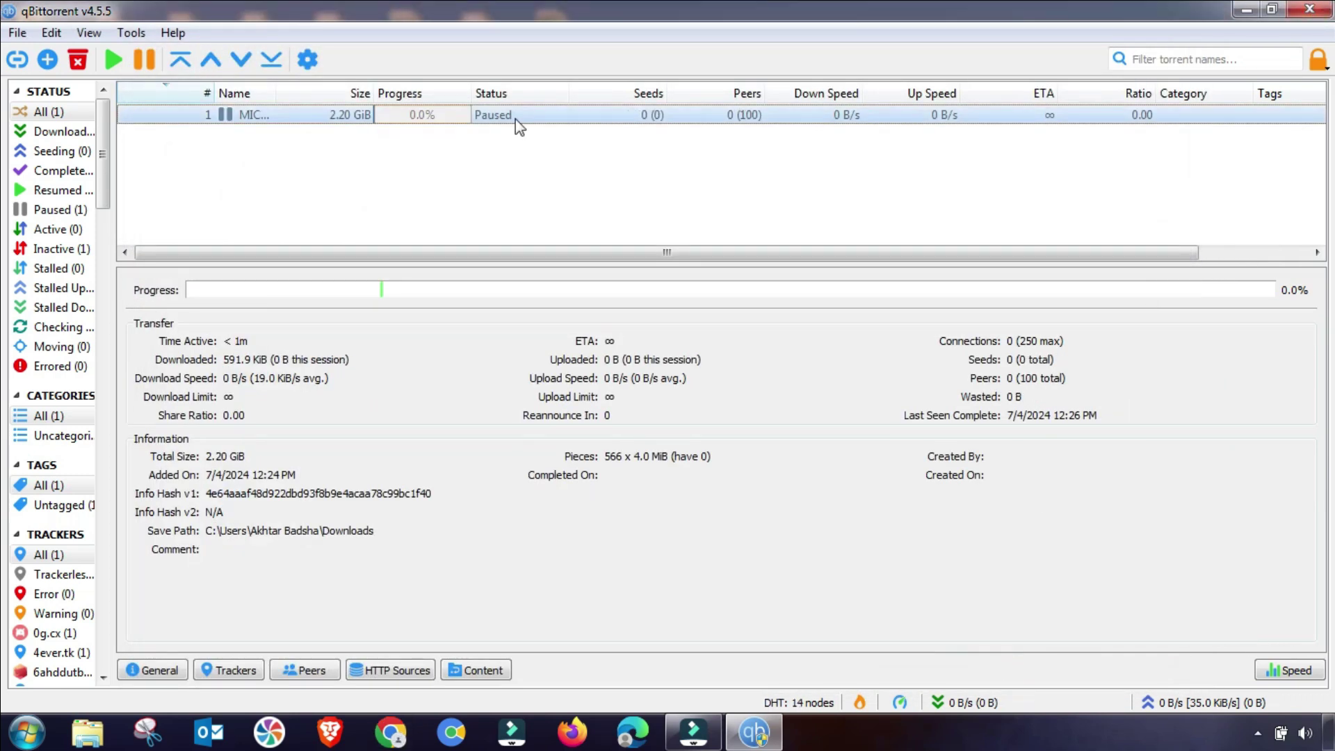
# Resume the paused torrent so it starts downloading again.
pyautogui.rightClick(339, 113)
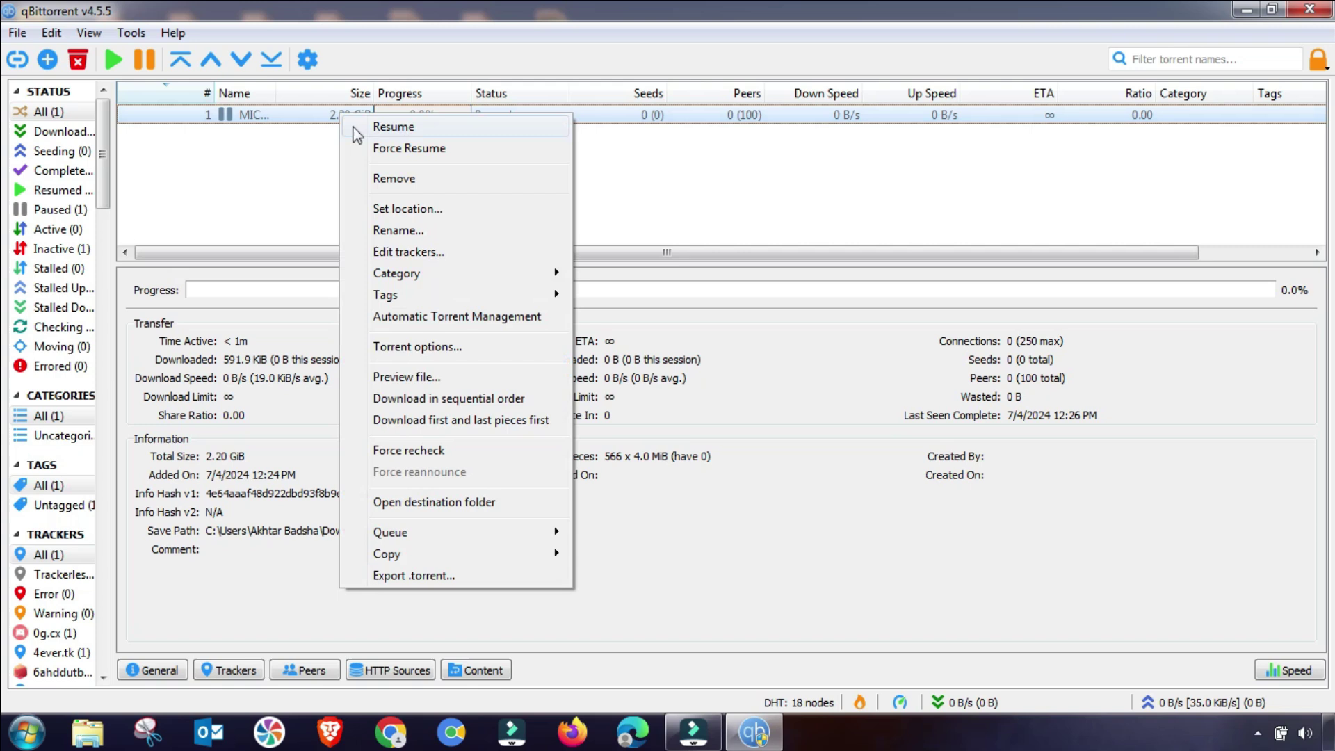
pyautogui.click(400, 128)
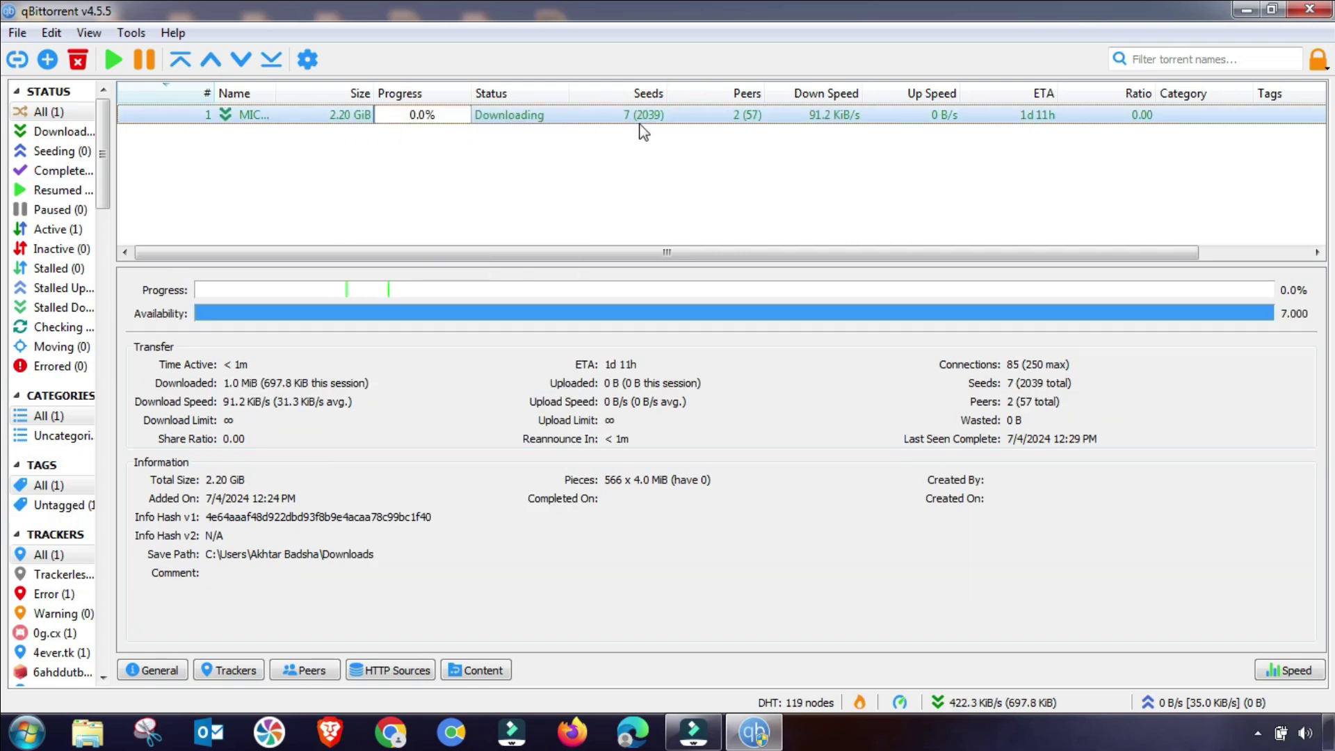